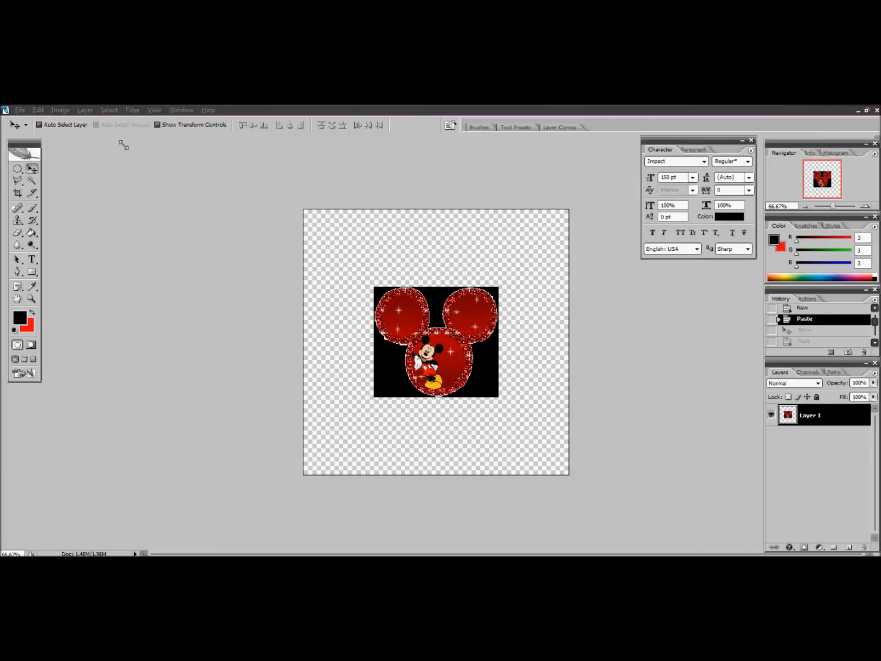
# Create a new transparent document named Bonus Clone, 10 inches wide and 10 inches high
pyautogui.click(21, 110)
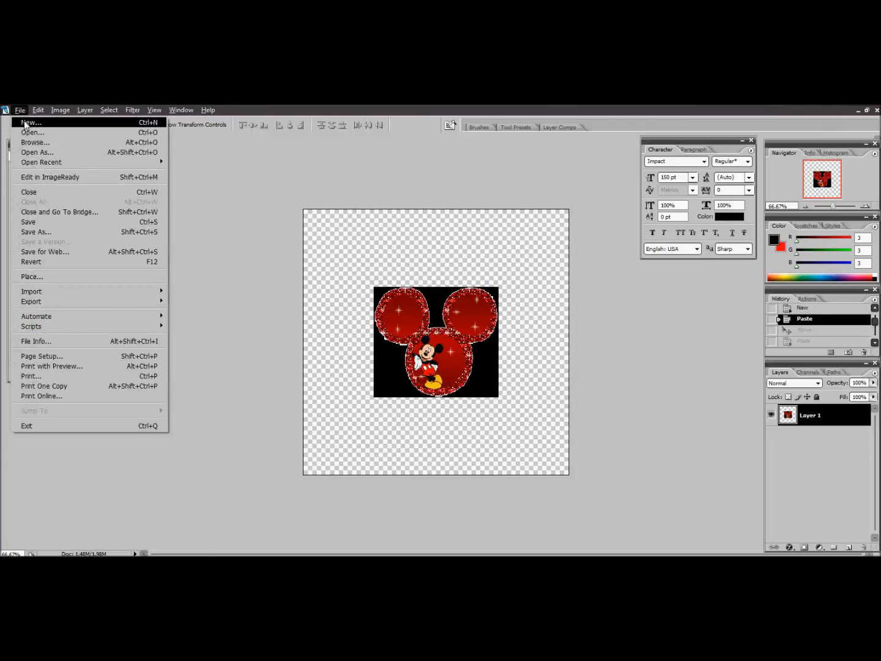
pyautogui.click(30, 123)
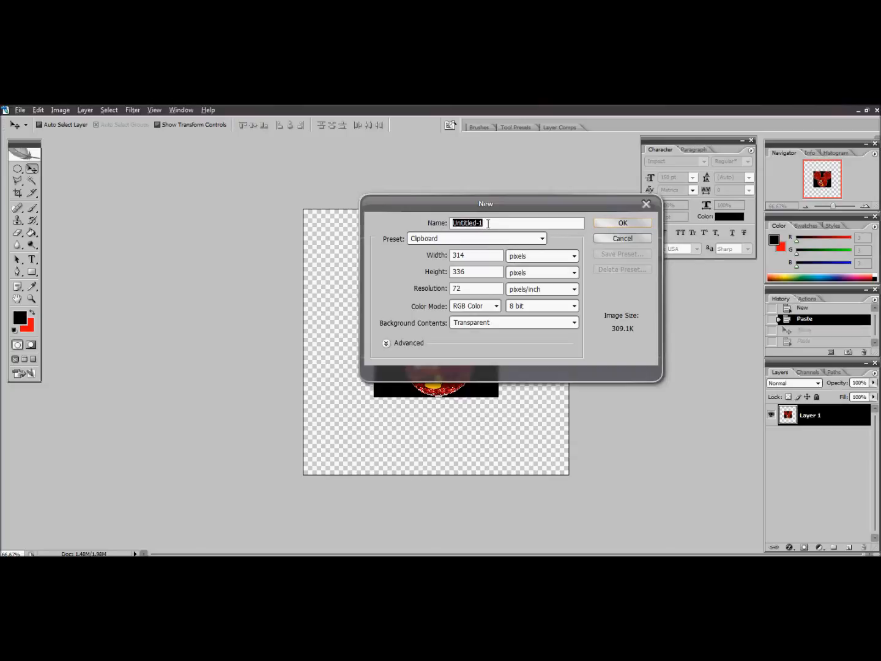
pyautogui.write('B')
pyautogui.click(574, 256)
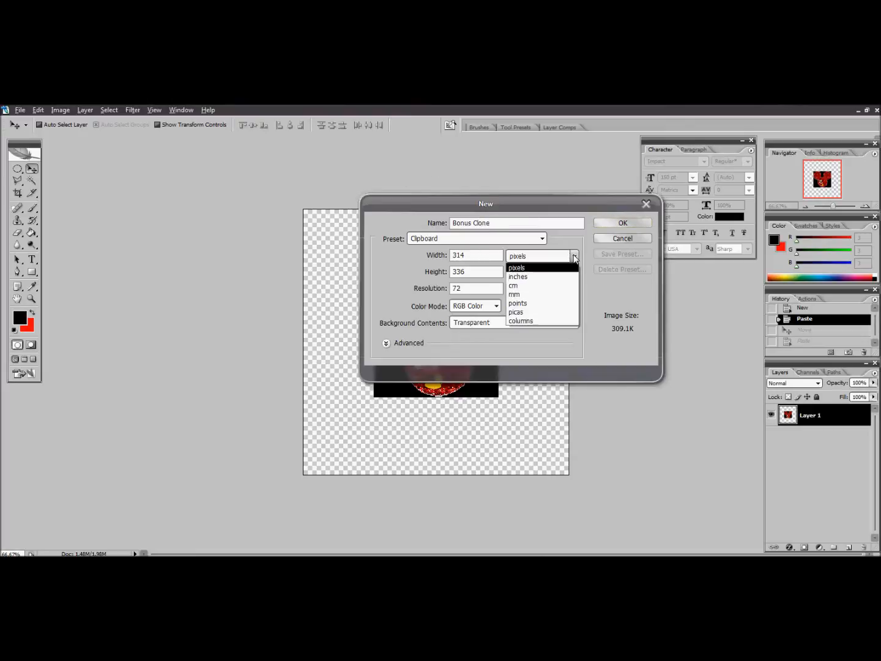
pyautogui.click(523, 276)
pyautogui.moveTo(476, 256); pyautogui.dragTo(447, 257)
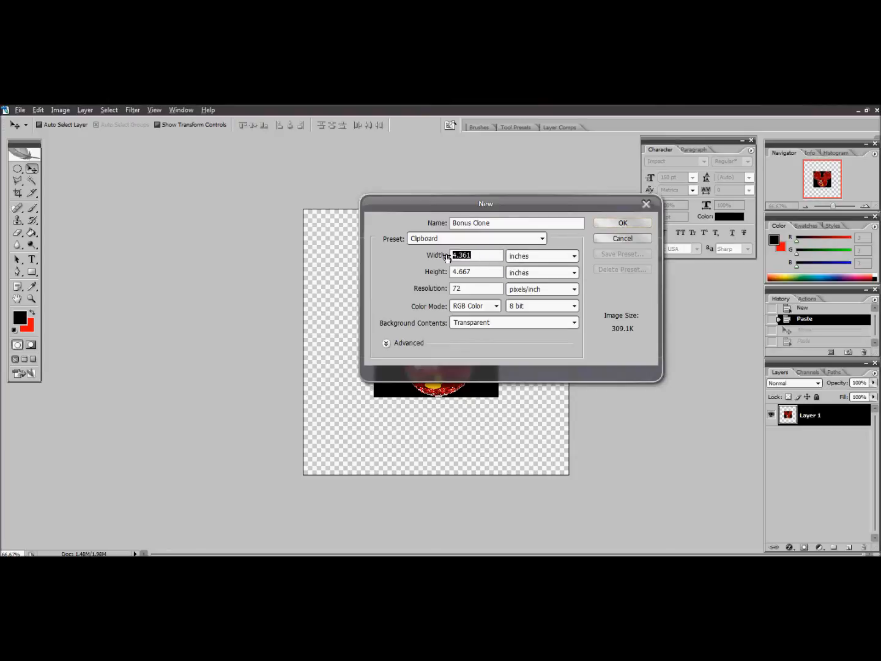
pyautogui.write('10')
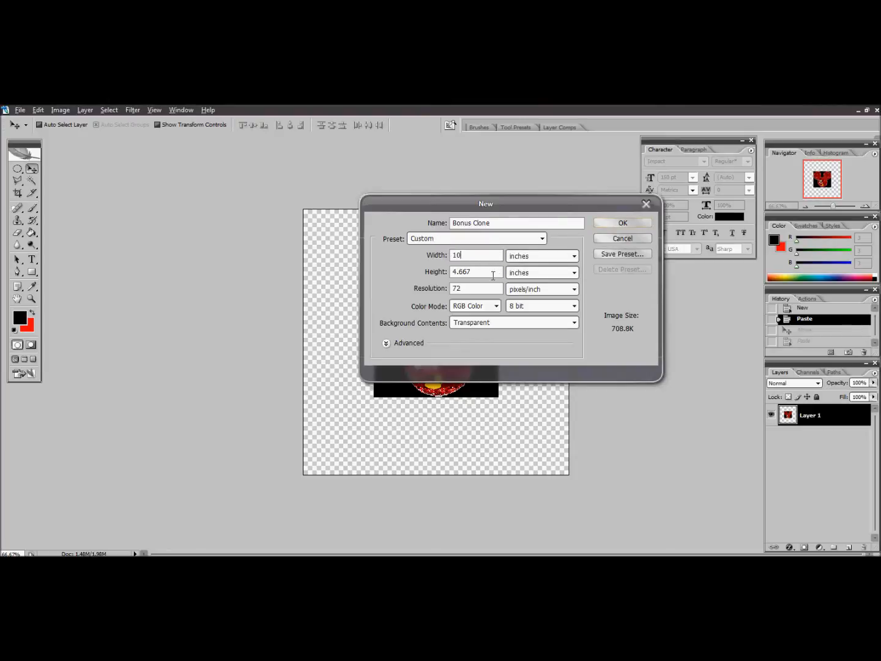
pyautogui.moveTo(471, 272); pyautogui.dragTo(430, 260)
pyautogui.write('10')
pyautogui.click(633, 225)
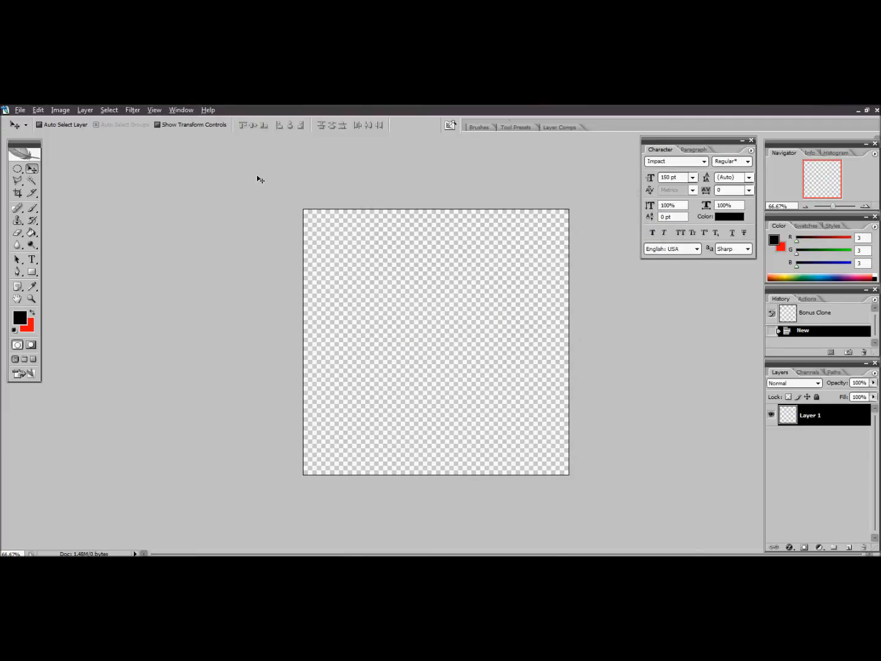
# In the Bonus - Instructional 1.psd document, move the Mickey image to the canvas's upper edge and paste the Minnie image below it
pyautogui.click(858, 110)
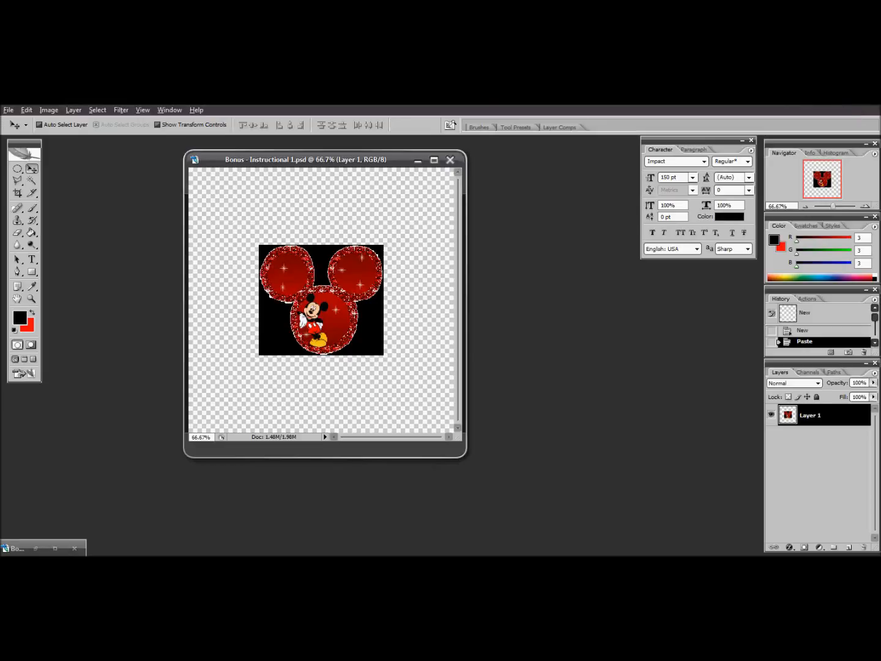
pyautogui.click(434, 159)
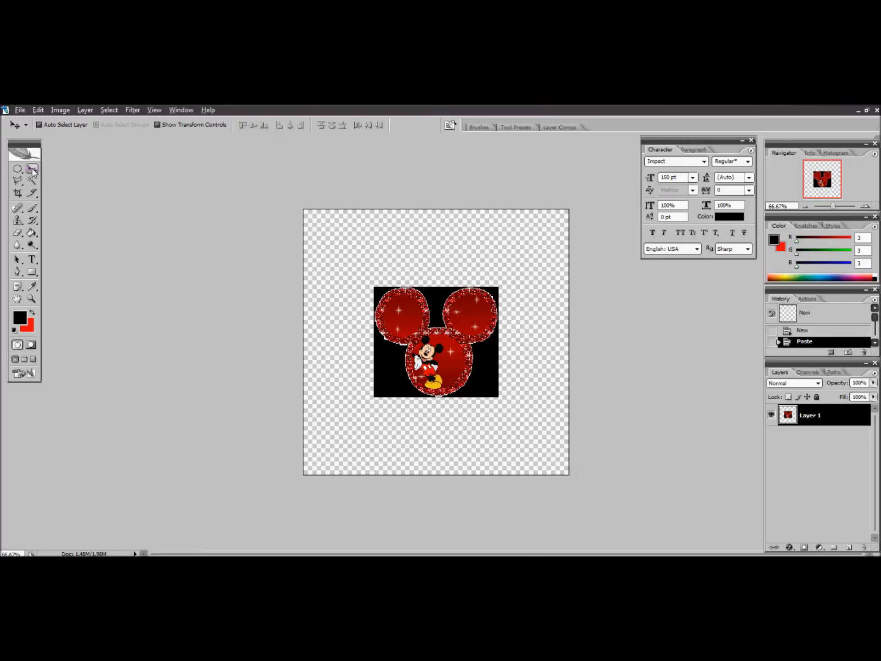
pyautogui.moveTo(440, 356); pyautogui.dragTo(442, 284)
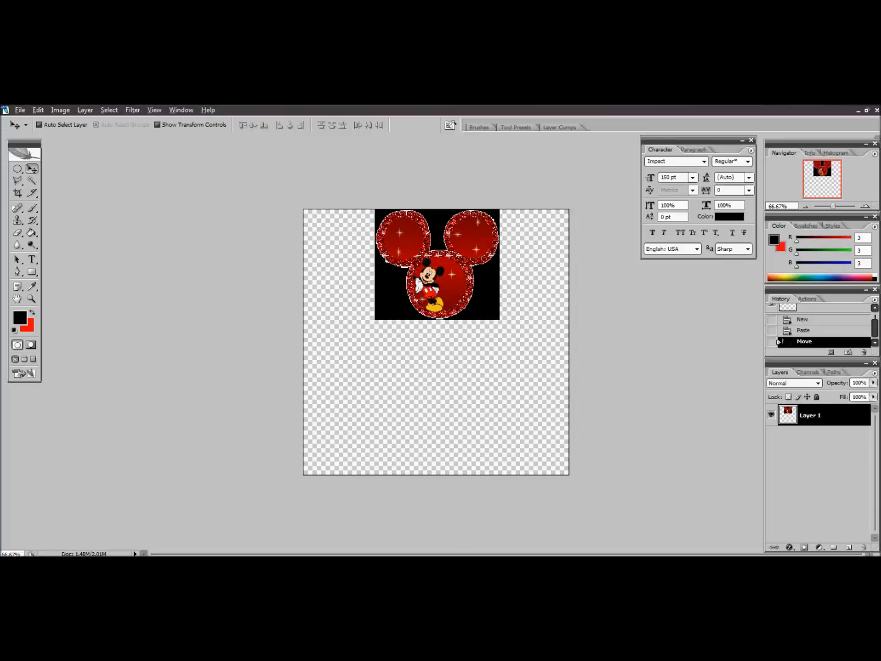
pyautogui.hotkey('ctrl', 'v')
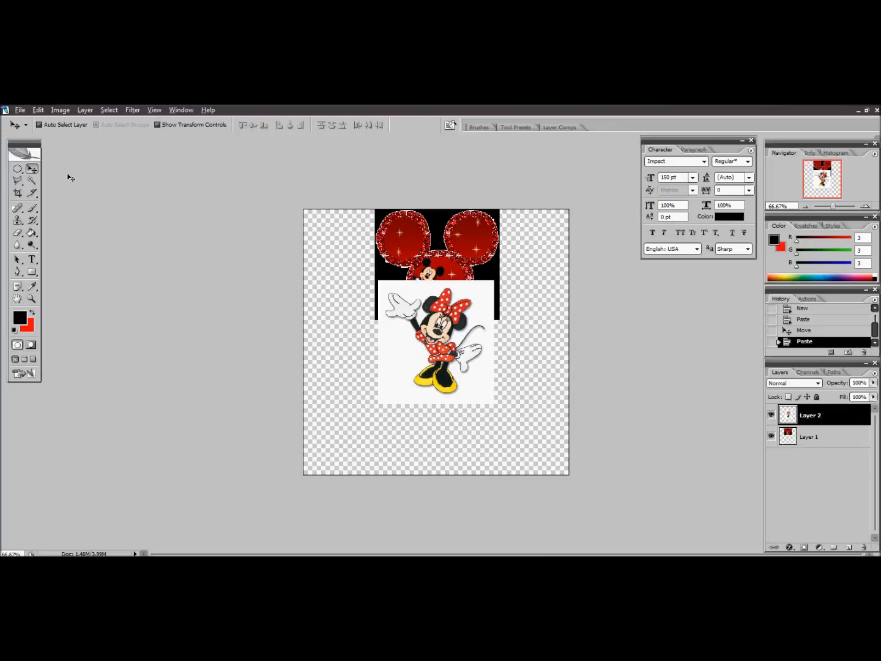
pyautogui.moveTo(434, 335); pyautogui.dragTo(440, 401)
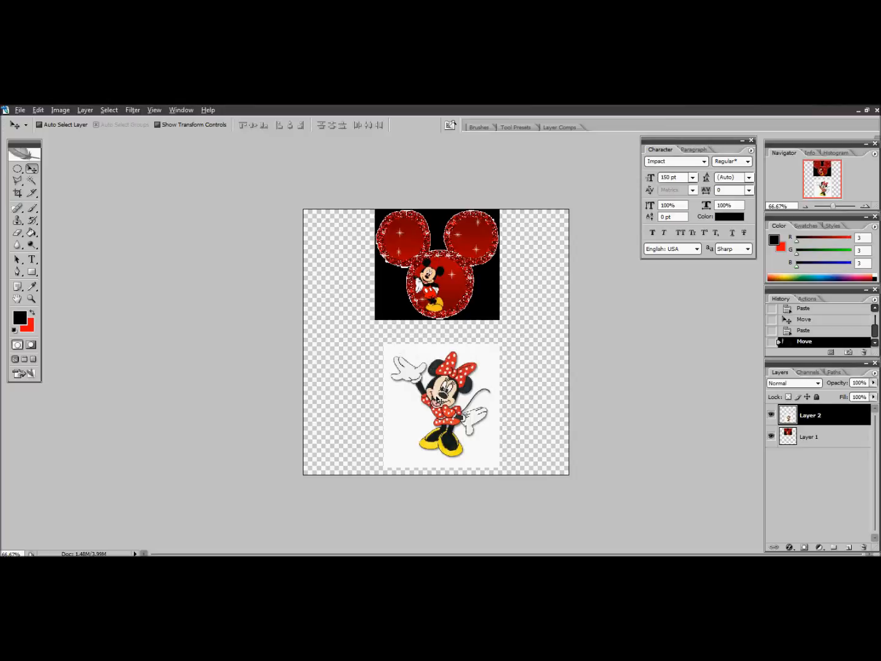
# Scale the Mickey image on Layer 1 proportionally to about 116%
pyautogui.click(828, 442)
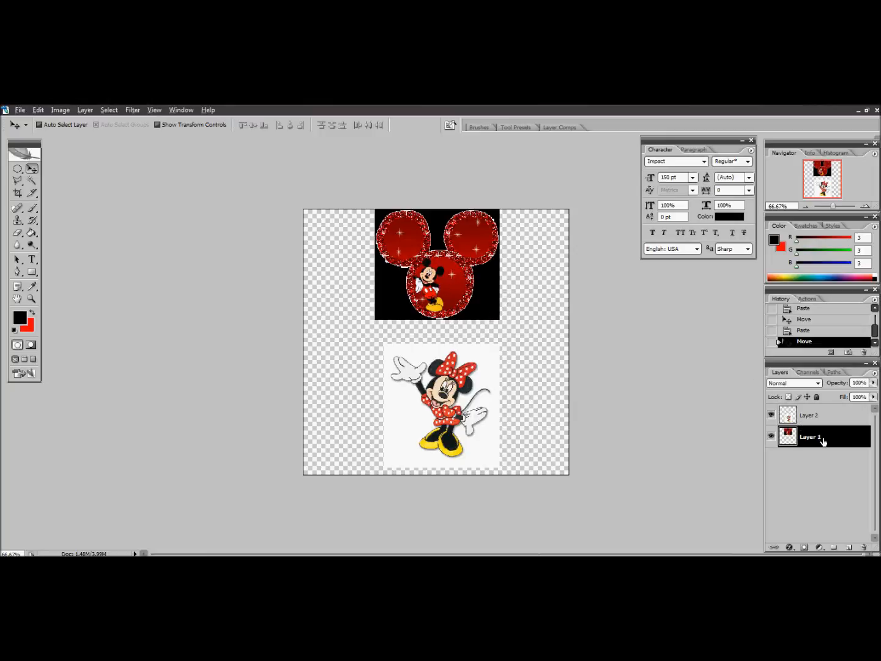
pyautogui.click(39, 110)
pyautogui.moveTo(68, 299)
pyautogui.click(229, 312)
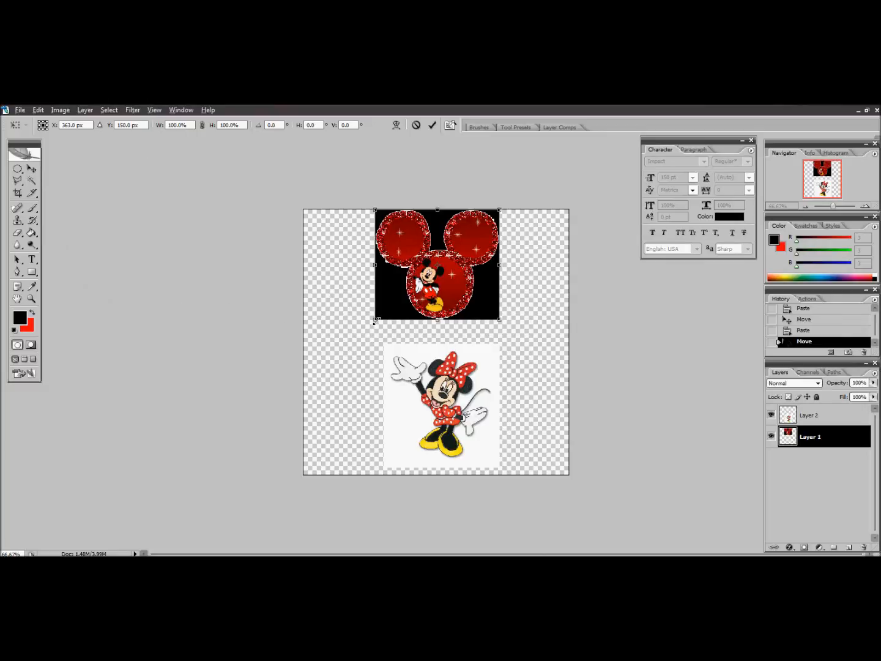
pyautogui.moveTo(376, 320); pyautogui.dragTo(355, 334)
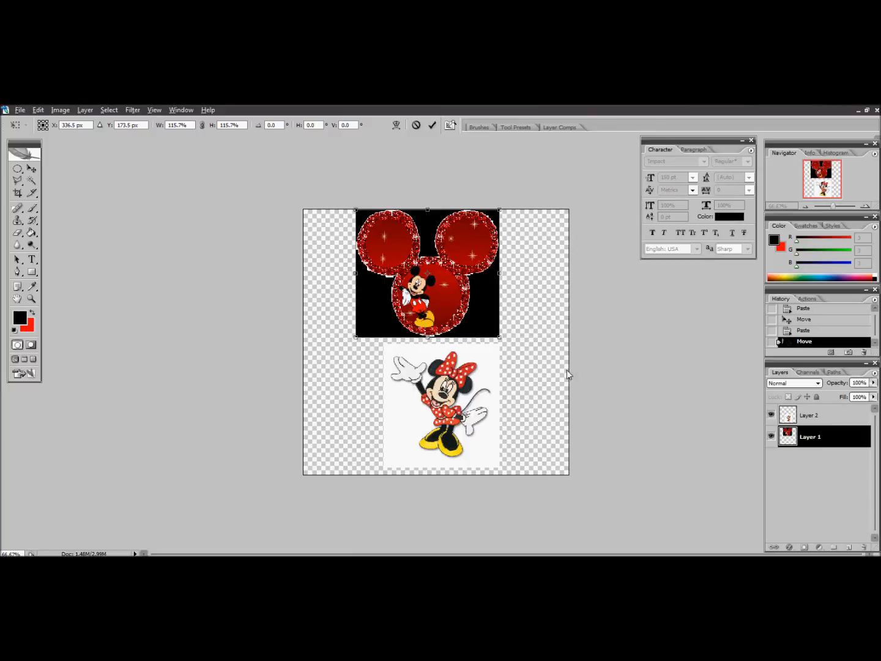
pyautogui.press('Return')
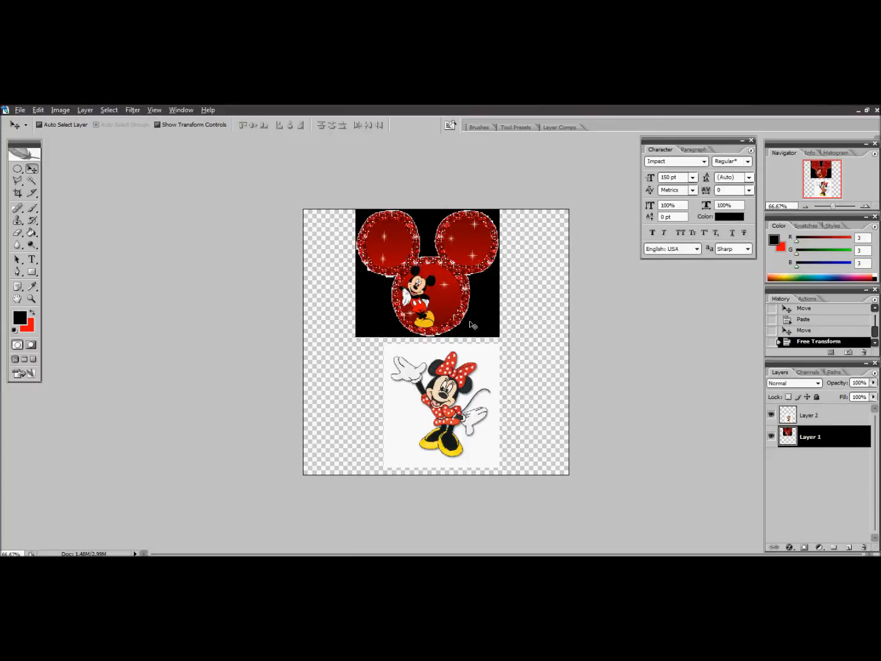
# Scale the Minnie image on Layer 2 proportionally to about 68% and move it just below the Mickey image
pyautogui.click(820, 418)
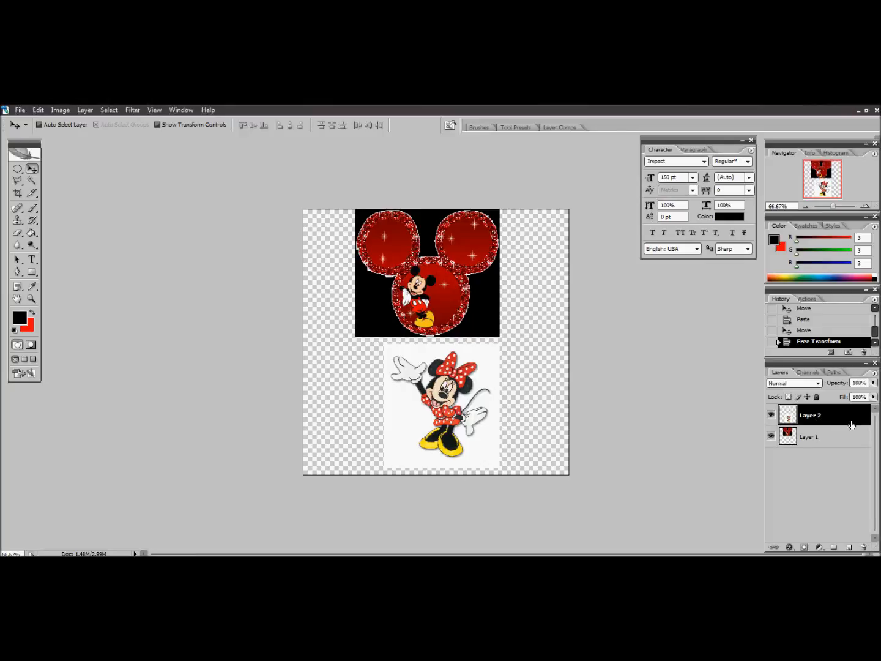
pyautogui.click(36, 114)
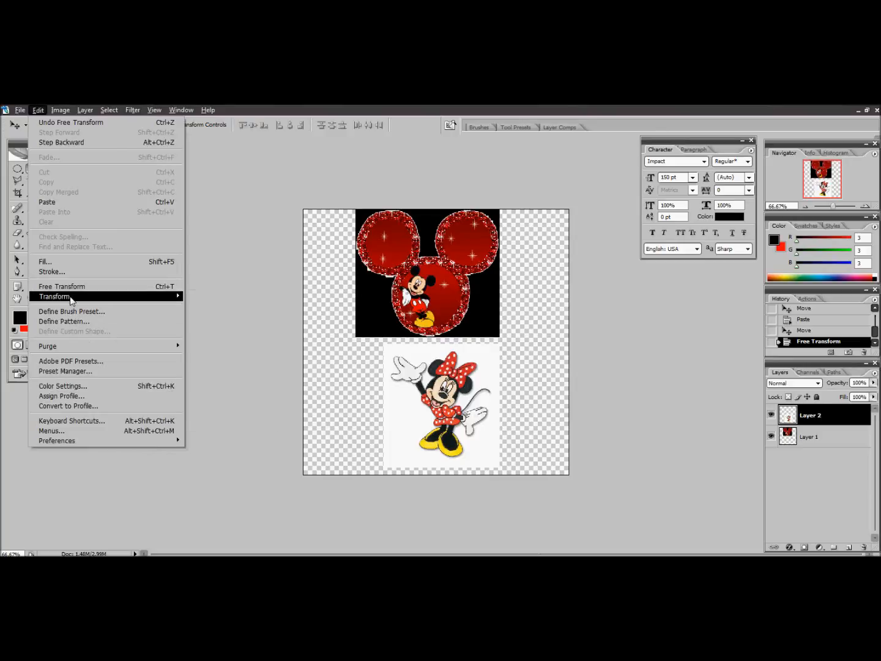
pyautogui.moveTo(72, 300)
pyautogui.click(218, 312)
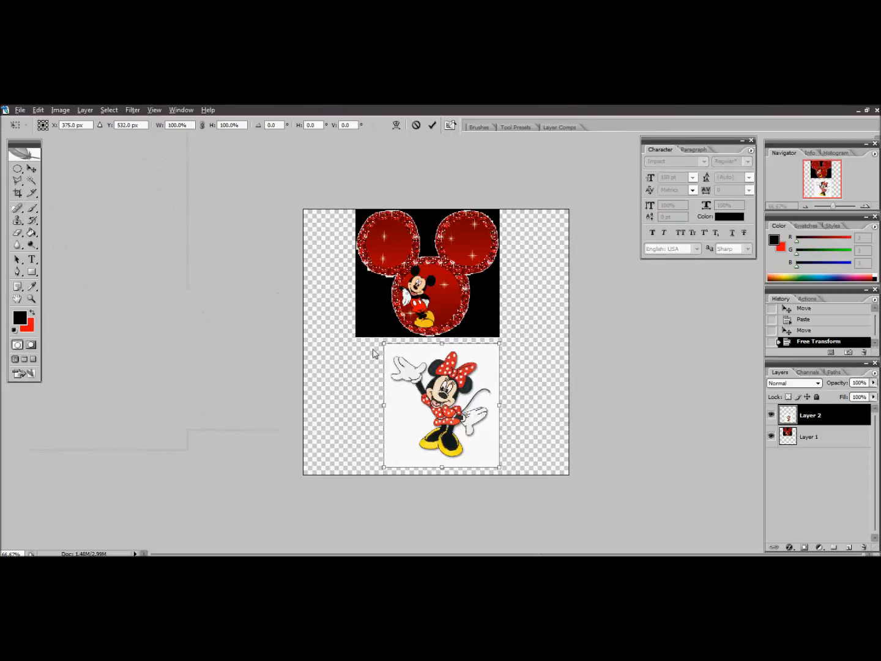
pyautogui.moveTo(383, 342); pyautogui.dragTo(430, 373)
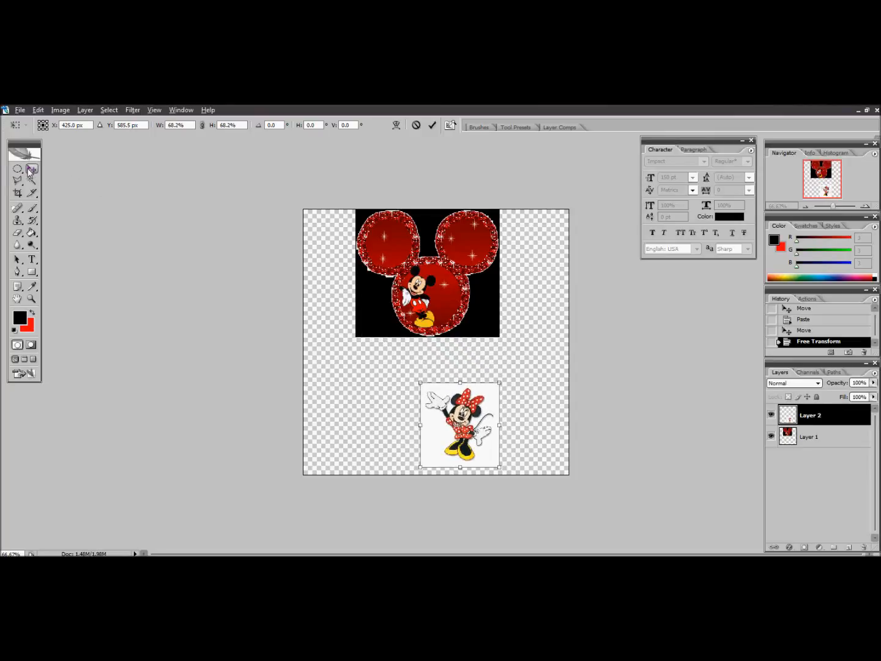
pyautogui.press('Return')
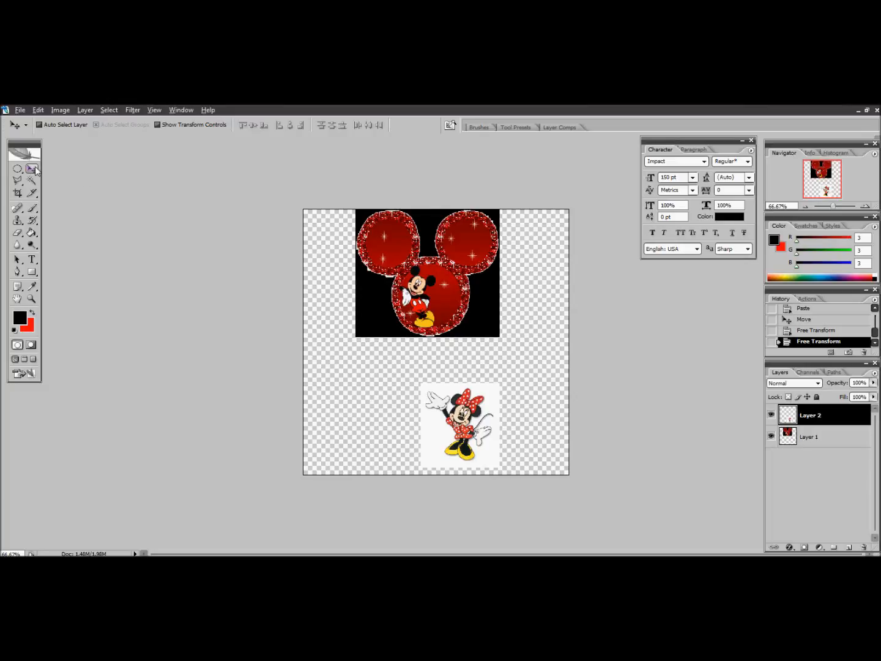
pyautogui.moveTo(459, 438); pyautogui.dragTo(428, 415)
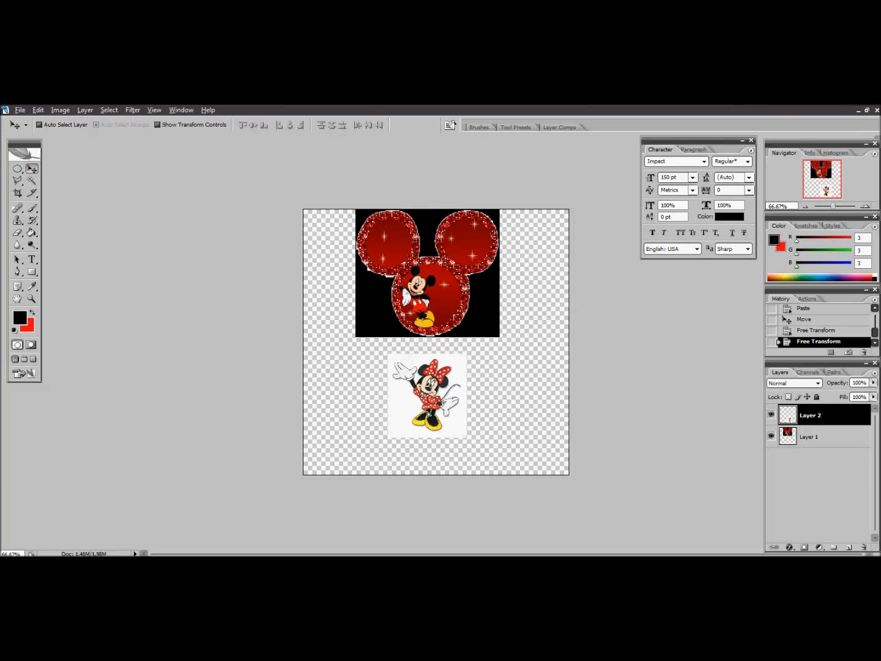
# Shrink the Minnie image further, to about 79% in width and 86% in height
pyautogui.click(42, 112)
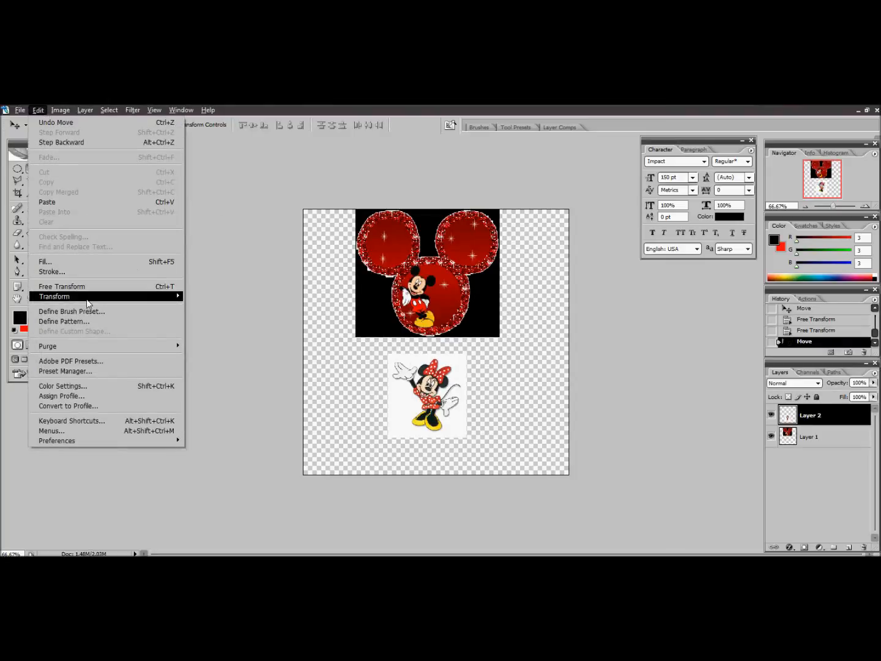
pyautogui.moveTo(91, 303)
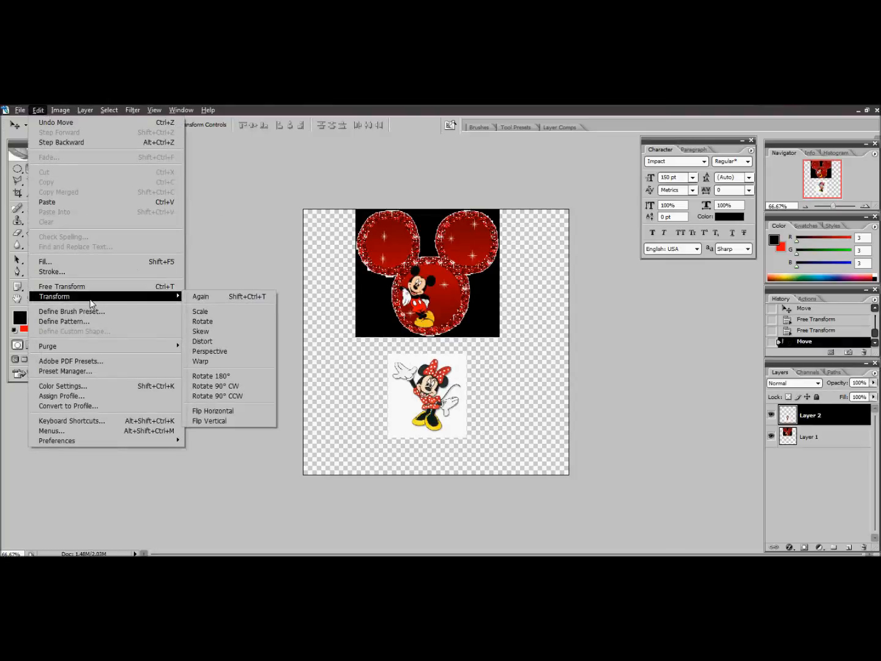
pyautogui.click(225, 311)
pyautogui.moveTo(388, 354)
pyautogui.mouseDown()
pyautogui.moveTo(414, 371)
pyautogui.moveTo(402, 363)
pyautogui.mouseUp()
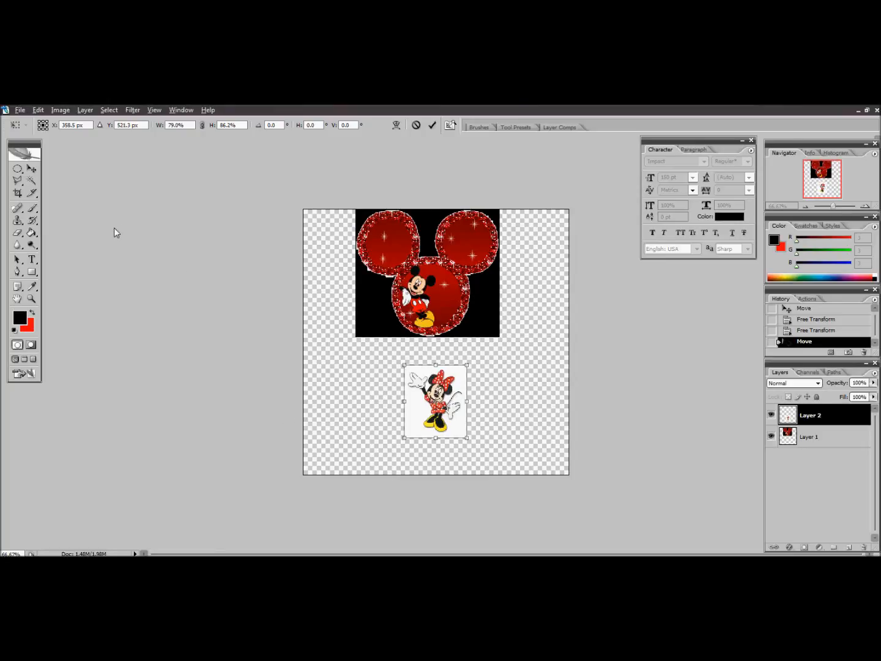
pyautogui.press('Return')
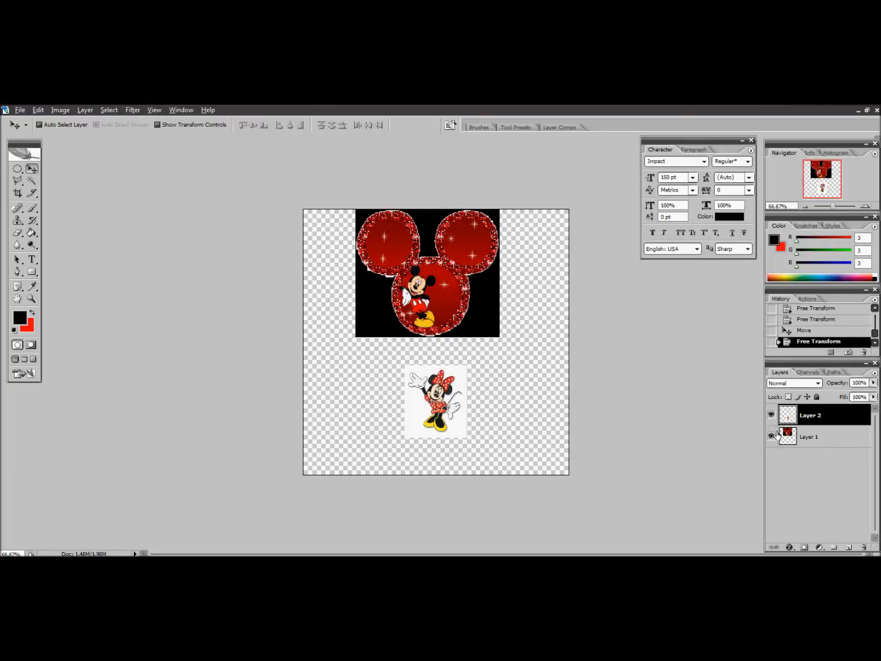
# Merge the visible layers into a single layer
pyautogui.click(86, 111)
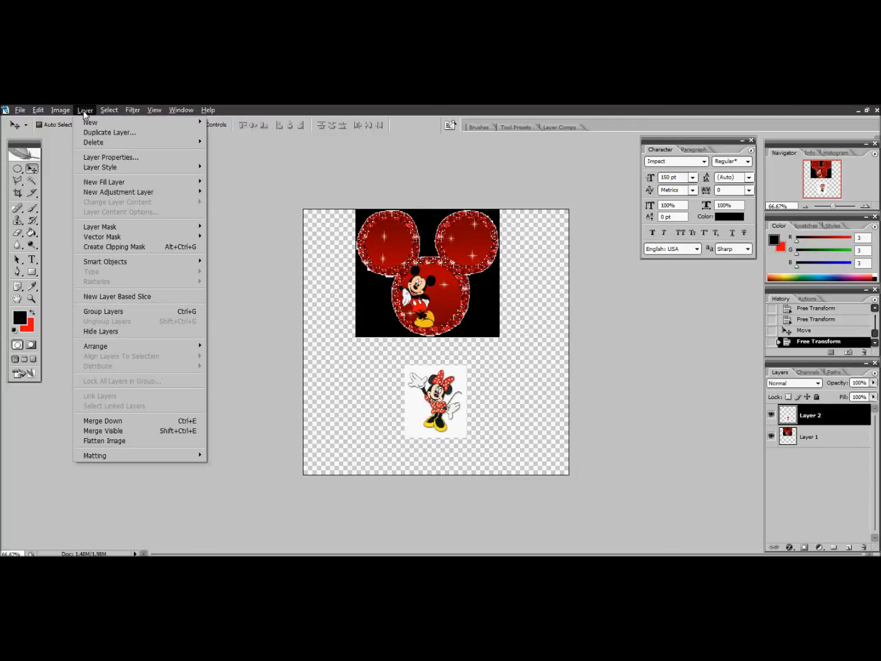
pyautogui.click(107, 432)
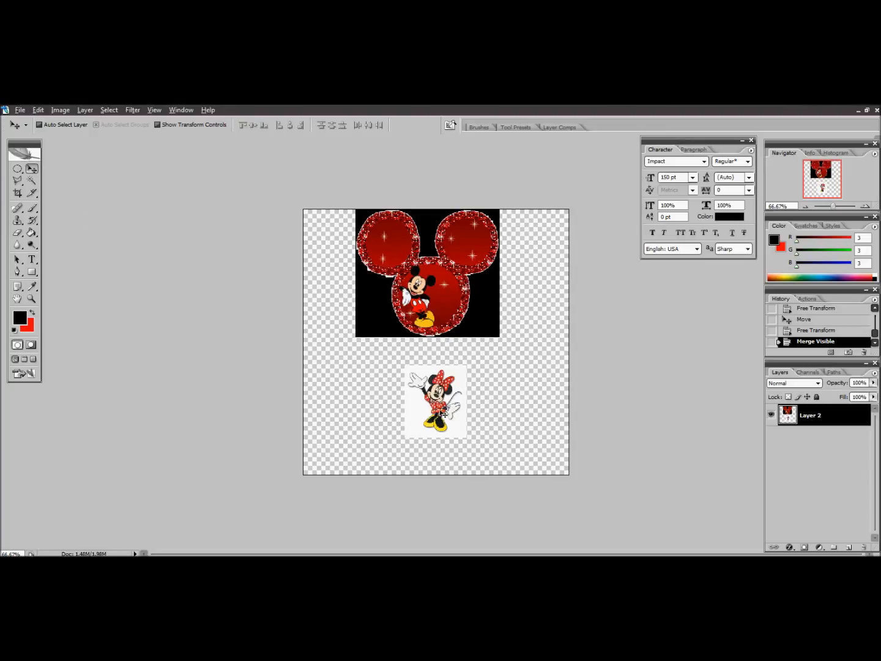
# Select the white background around Minnie with the Magic Wand, delete it and clear the selection
pyautogui.click(32, 181)
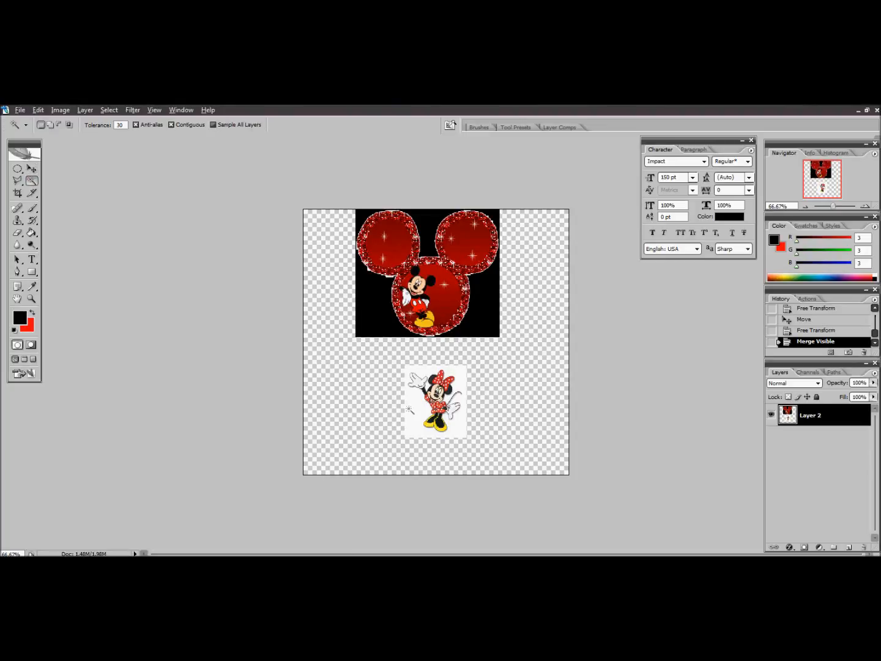
pyautogui.click(416, 408)
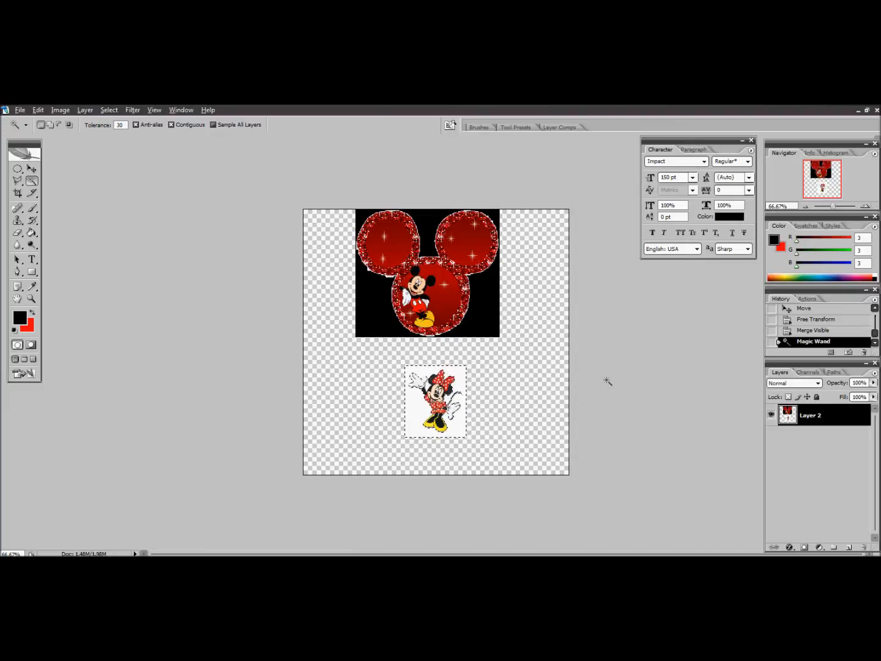
pyautogui.press('Delete')
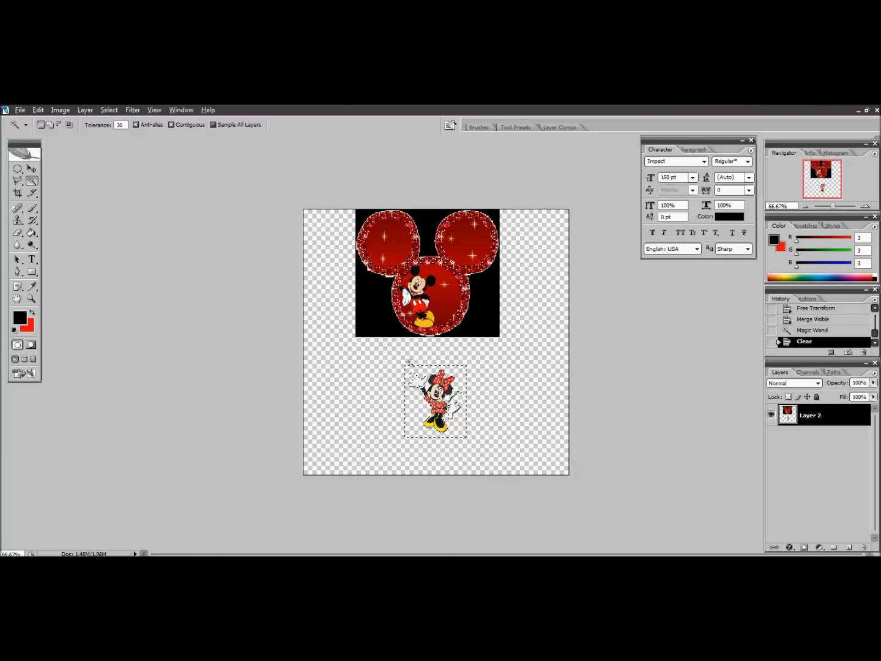
pyautogui.click(18, 172)
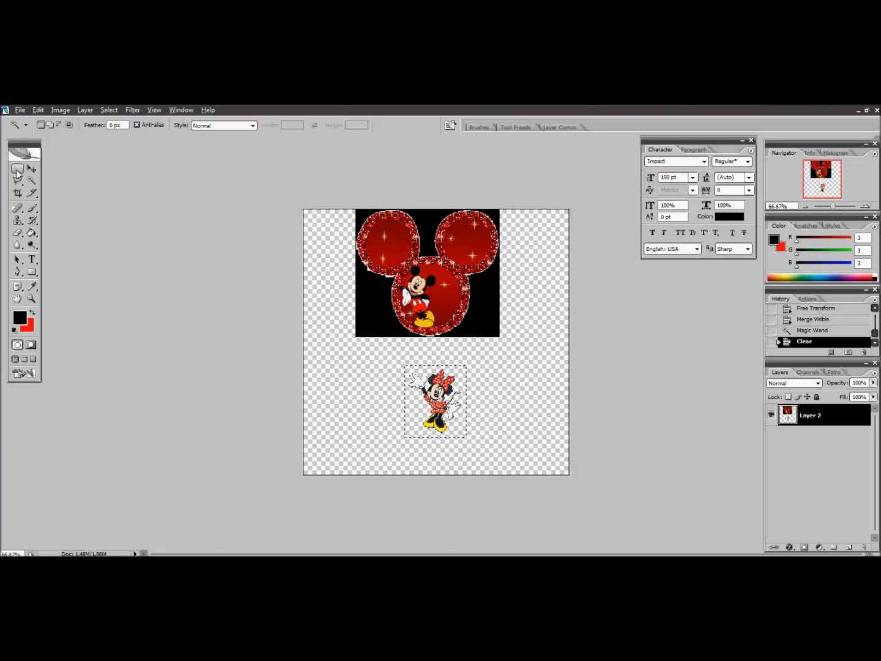
pyautogui.click(387, 400)
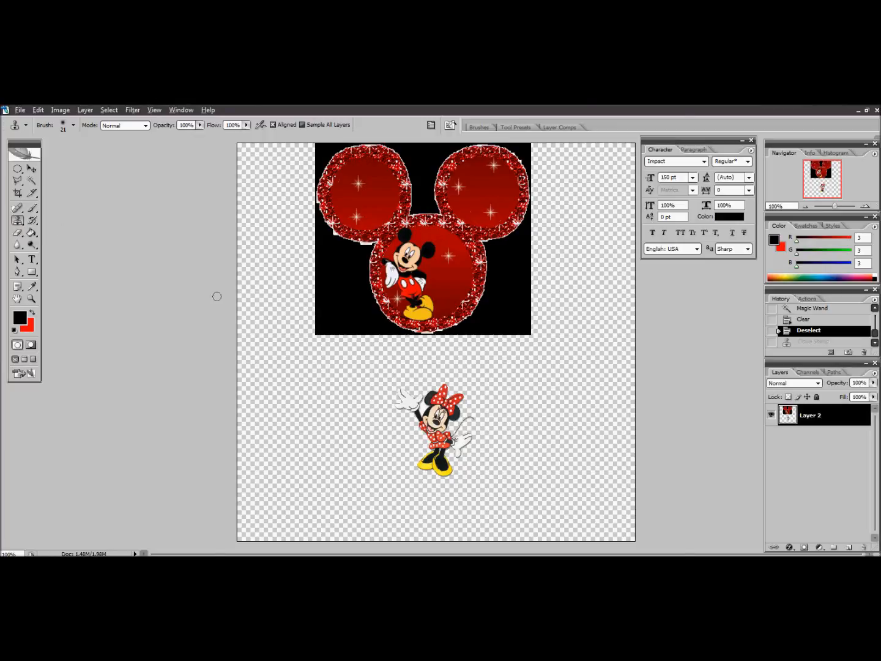
# Clone Minnie into the large red circle beside Mickey with the Clone Stamp, sampling from her raised hand
pyautogui.keyDown('alt'); pyautogui.click(397, 388); pyautogui.keyUp('alt')
pyautogui.moveTo(418, 236)
pyautogui.mouseDown()
pyautogui.moveTo(440, 270)
pyautogui.moveTo(457, 251)
pyautogui.moveTo(452, 240)
pyautogui.moveTo(471, 254)
pyautogui.moveTo(453, 311)
pyautogui.moveTo(437, 273)
pyautogui.moveTo(440, 284)
pyautogui.moveTo(471, 262)
pyautogui.moveTo(480, 291)
pyautogui.moveTo(479, 275)
pyautogui.moveTo(487, 284)
pyautogui.moveTo(451, 327)
pyautogui.moveTo(475, 284)
pyautogui.moveTo(481, 292)
pyautogui.moveTo(479, 240)
pyautogui.moveTo(421, 239)
pyautogui.moveTo(433, 262)
pyautogui.moveTo(409, 233)
pyautogui.mouseUp()
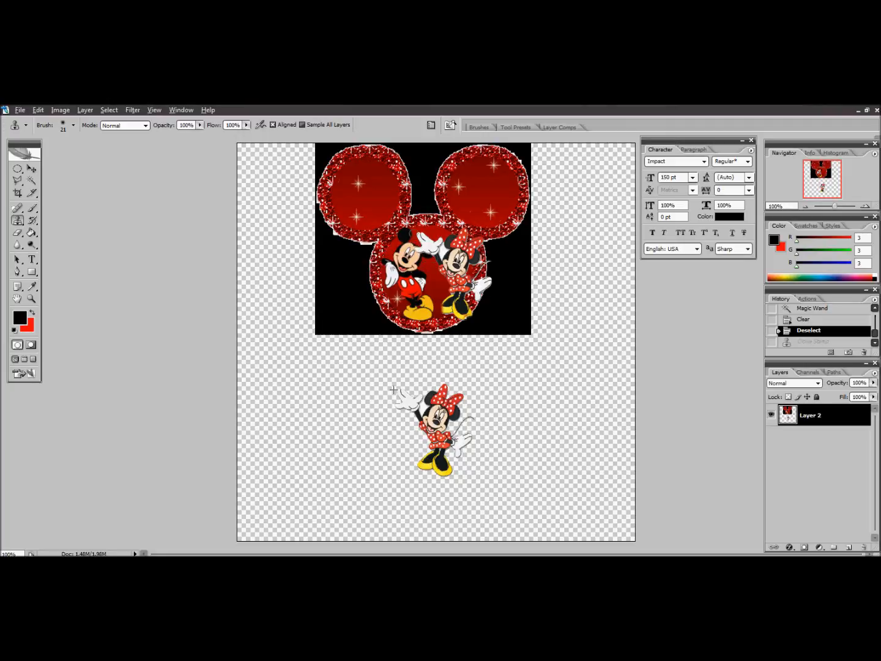
pyautogui.moveTo(481, 305)
pyautogui.mouseDown()
pyautogui.moveTo(444, 306)
pyautogui.moveTo(440, 317)
pyautogui.mouseUp()
pyautogui.moveTo(485, 230)
pyautogui.mouseDown()
pyautogui.moveTo(494, 290)
pyautogui.moveTo(481, 298)
pyautogui.moveTo(458, 243)
pyautogui.moveTo(489, 267)
pyautogui.moveTo(445, 328)
pyautogui.moveTo(474, 321)
pyautogui.moveTo(476, 312)
pyautogui.moveTo(443, 305)
pyautogui.mouseUp()
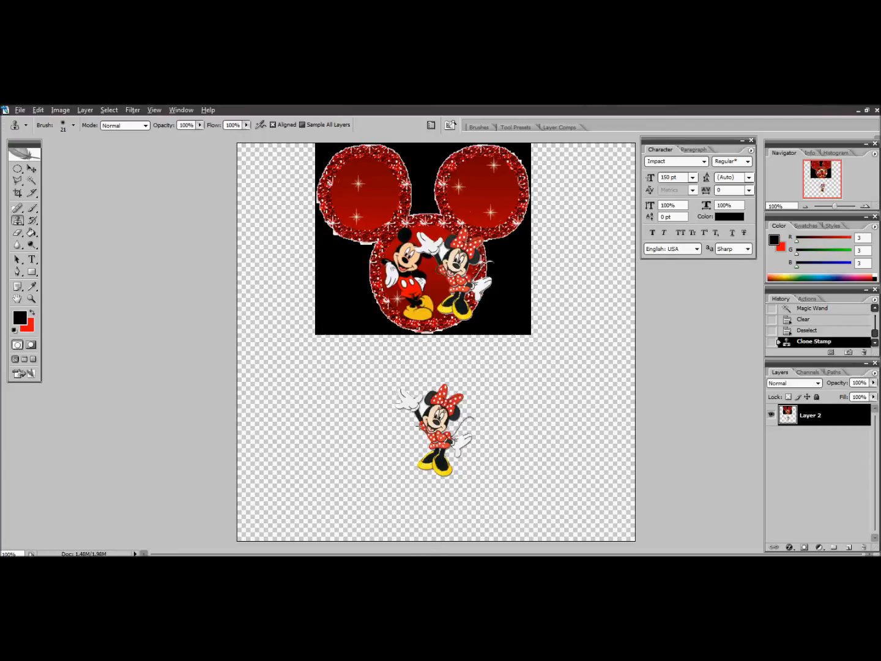
pyautogui.click(439, 265)
# Crop the canvas to the black rectangle around the mouse-head image, leaving out the source Minnie below
pyautogui.click(19, 193)
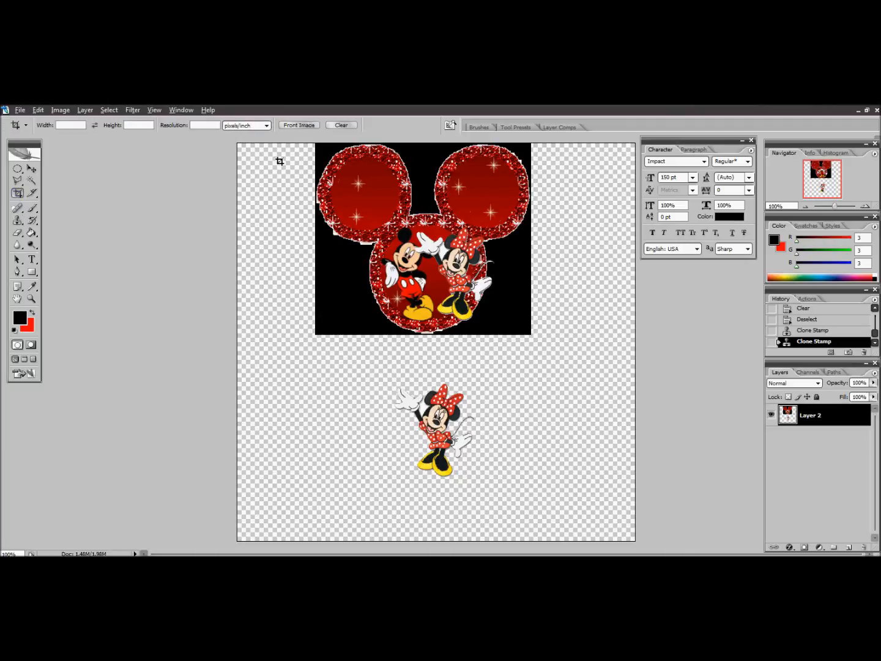
pyautogui.moveTo(311, 142)
pyautogui.mouseDown()
pyautogui.moveTo(342, 301)
pyautogui.moveTo(532, 335)
pyautogui.mouseUp()
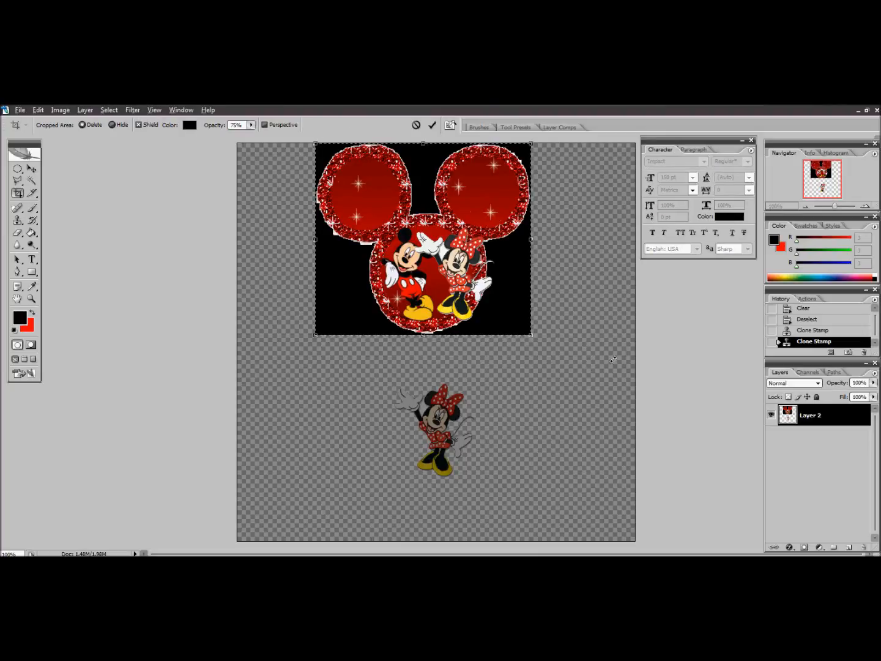
pyautogui.press('Return')
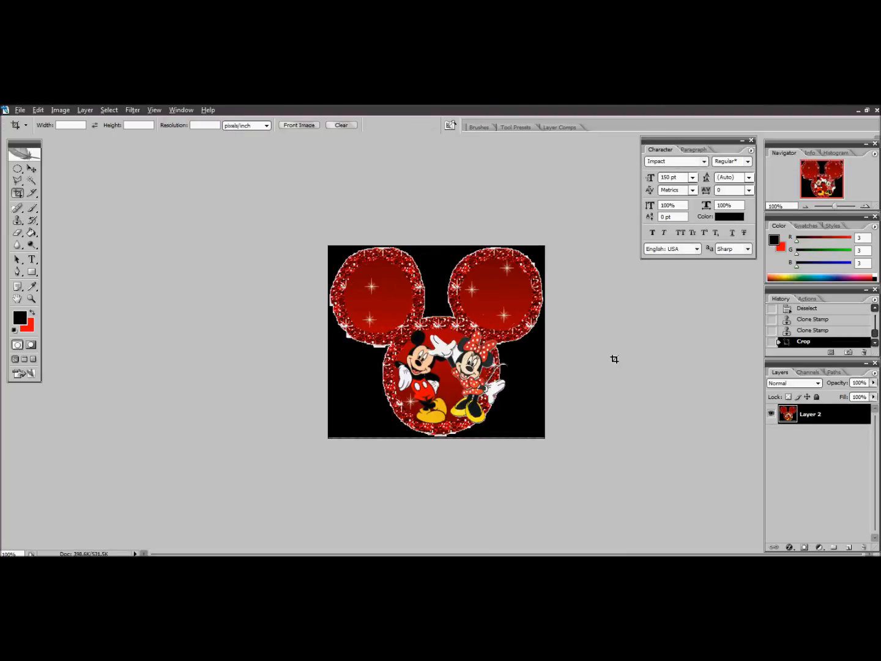